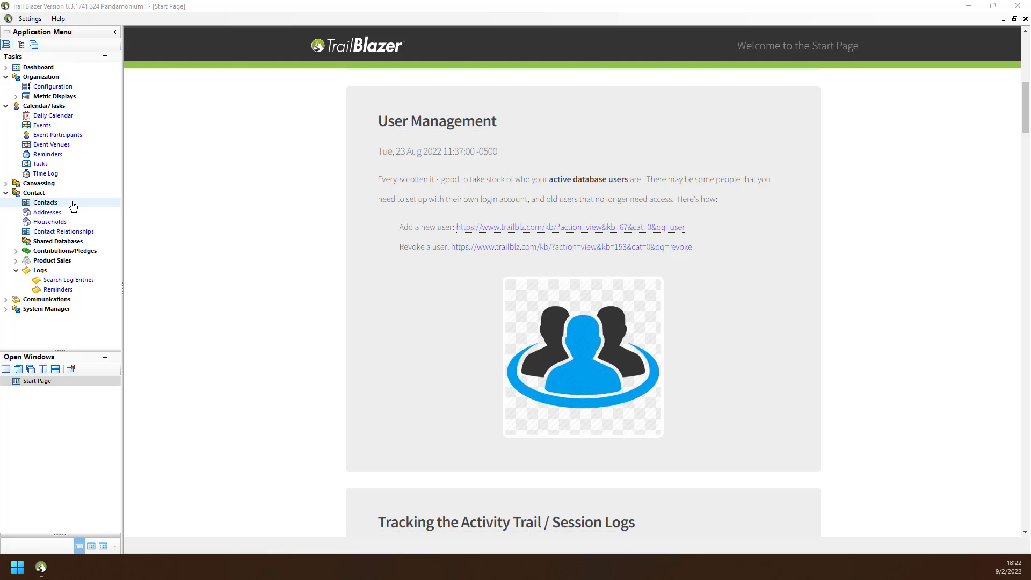
Step: Open the Contacts list and slightly narrow the 2020 column
{"action": "left_click", "coordinate": [73, 207]}
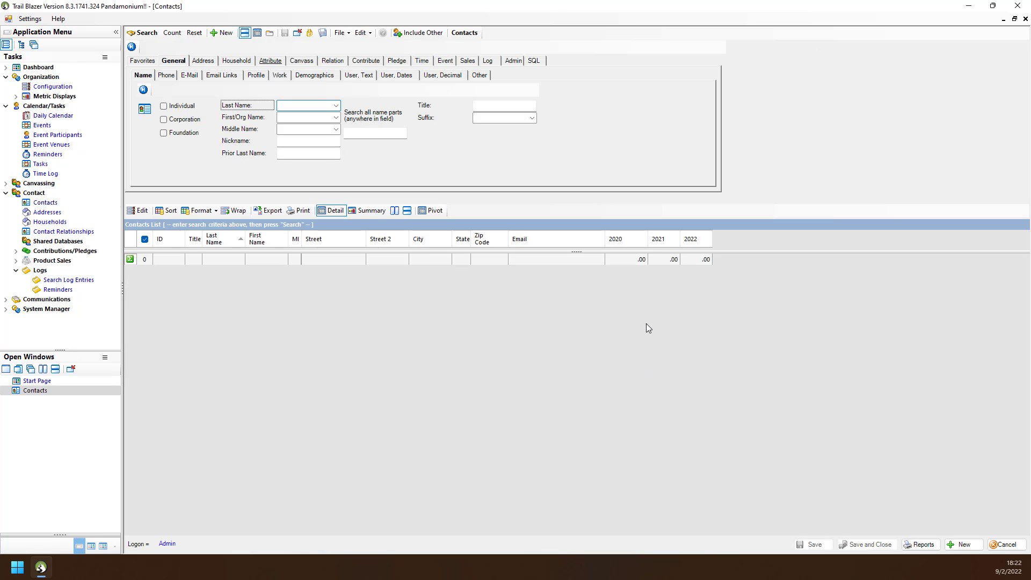
{"action": "left_click_drag", "start_coordinate": [647, 241], "coordinate": [636, 252]}
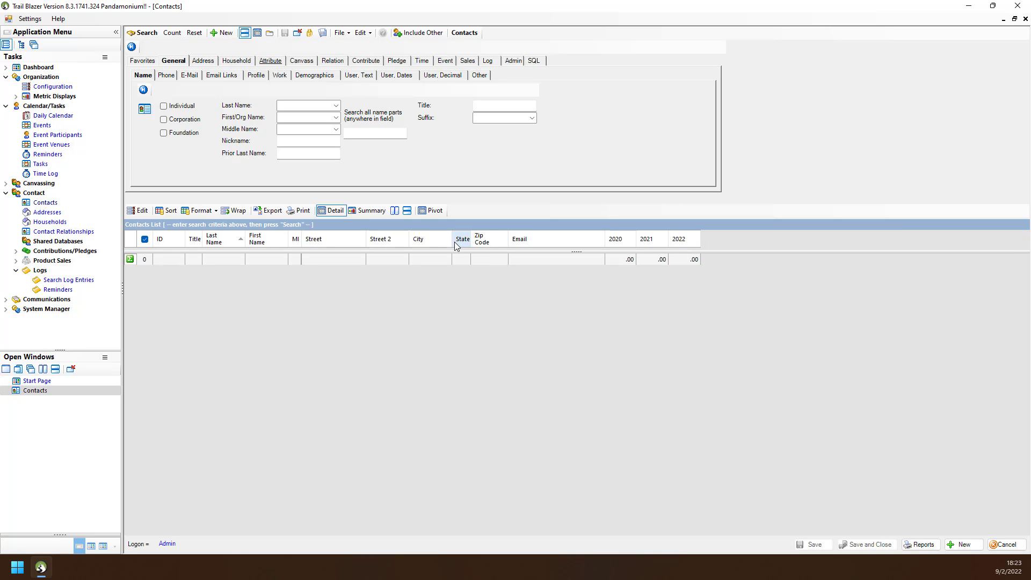
Step: Enable the contribution search criteria for contacts and set the date range to start on 1/1/2020
{"action": "left_click", "coordinate": [370, 62]}
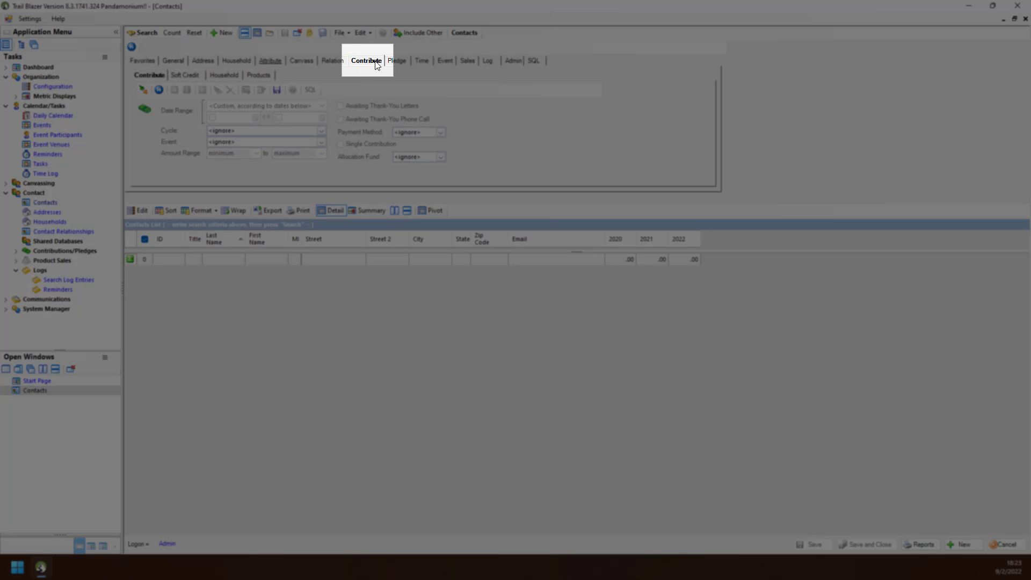
{"action": "left_click", "coordinate": [143, 91]}
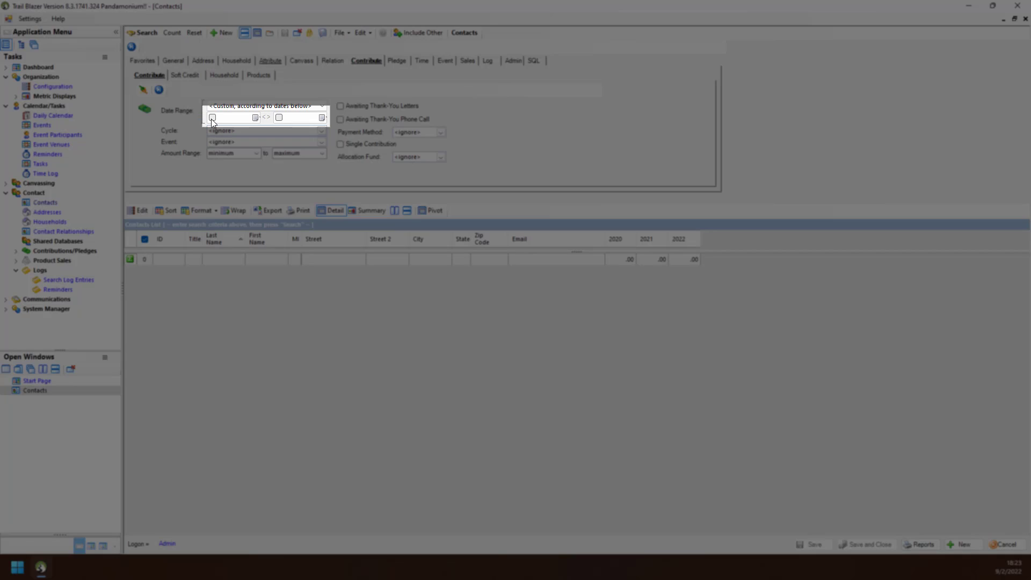
{"action": "left_click", "coordinate": [212, 117]}
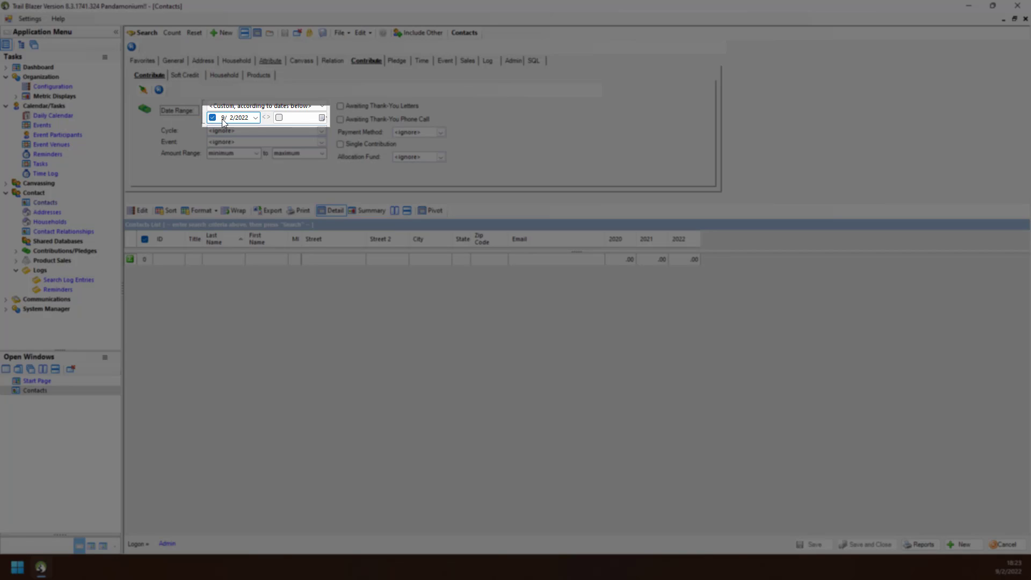
{"action": "left_click", "coordinate": [222, 118]}
{"action": "key", "text": "Right"}
{"action": "key", "text": "Right"}
Step: Set the contribution date range to end on 12/31/2020 and search for the matching contacts
{"action": "left_click", "coordinate": [279, 118]}
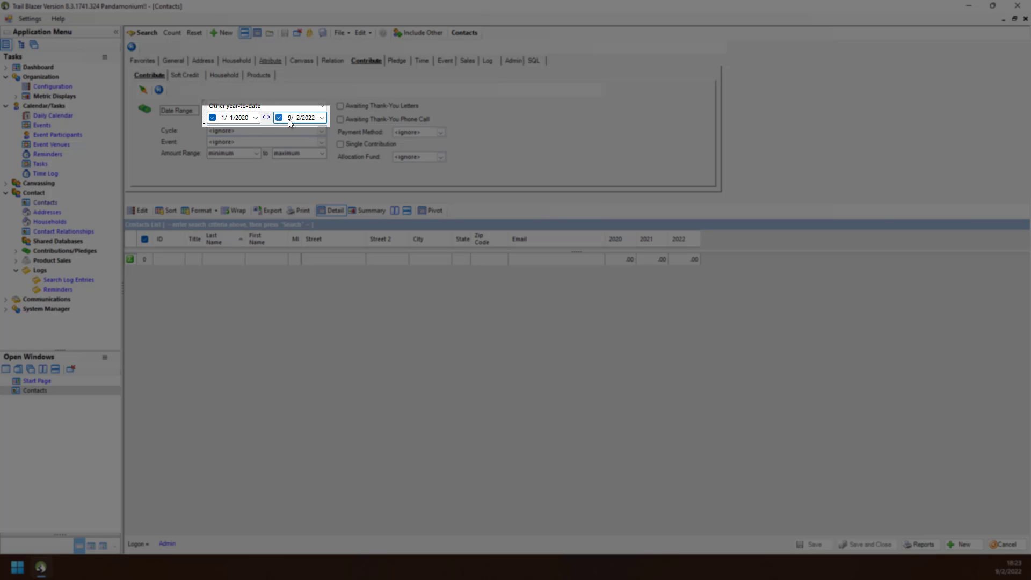
{"action": "left_click", "coordinate": [288, 121]}
{"action": "type", "text": "12/31"}
{"action": "key", "text": "Down"}
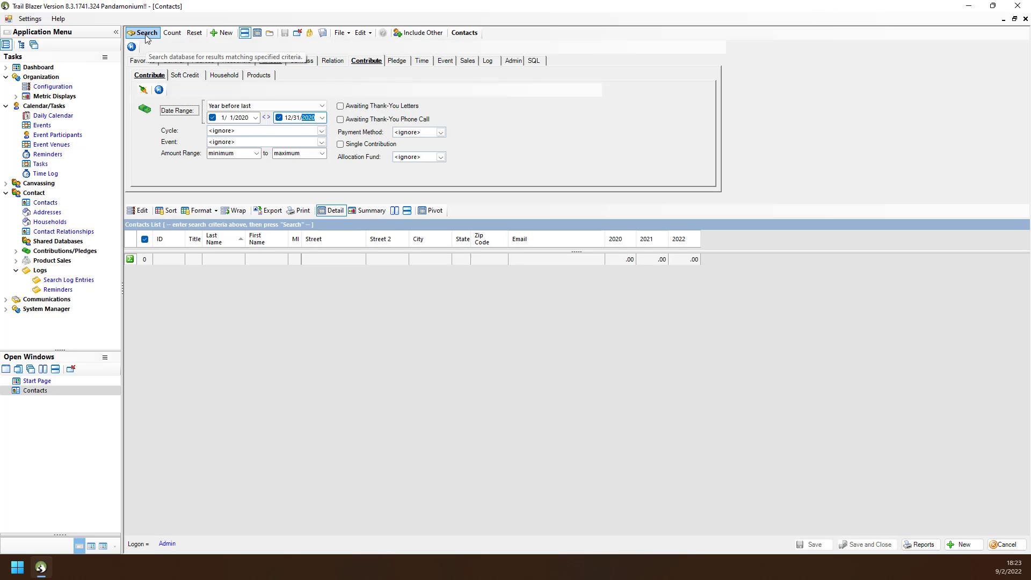
{"action": "left_click", "coordinate": [145, 35]}
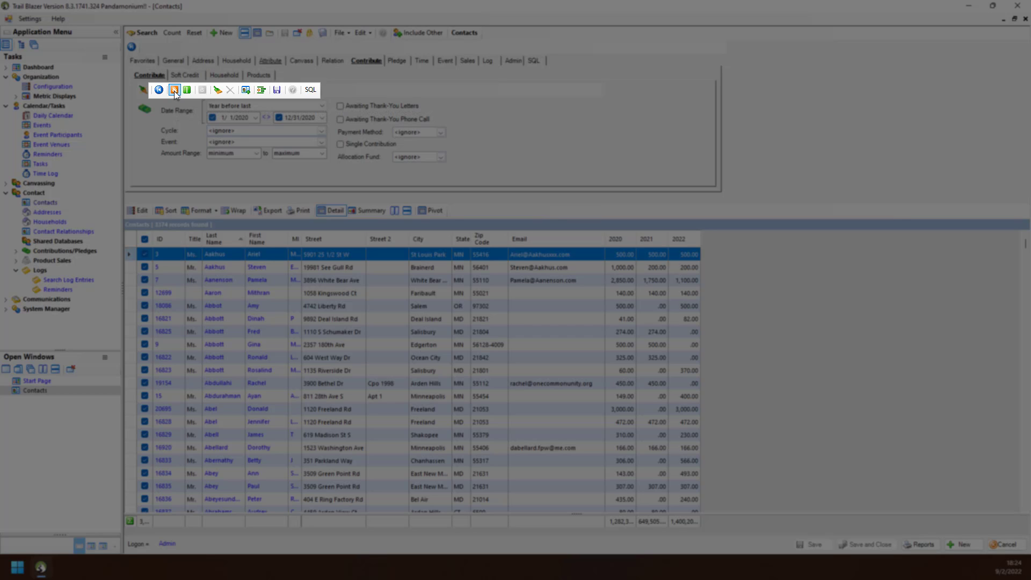
Step: Add a second set of contribution criteria alongside the 2020 one
{"action": "left_click", "coordinate": [174, 92]}
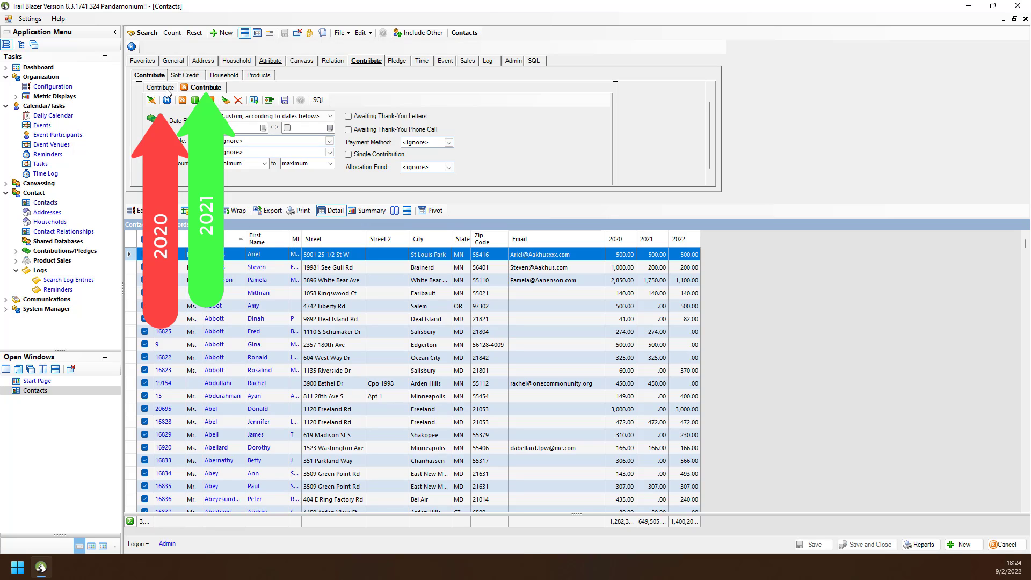
{"action": "left_click", "coordinate": [167, 89]}
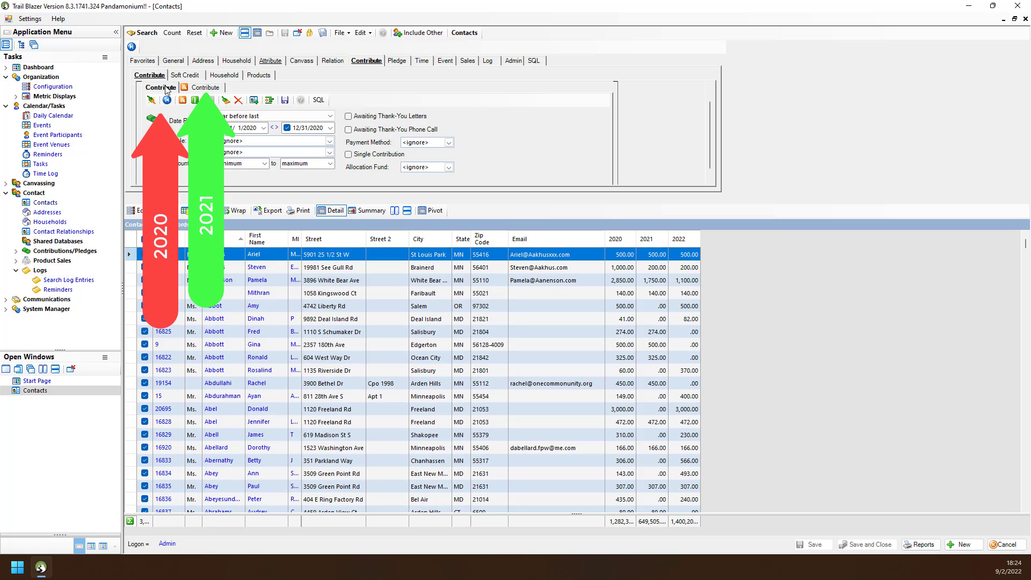
{"action": "left_click", "coordinate": [207, 88]}
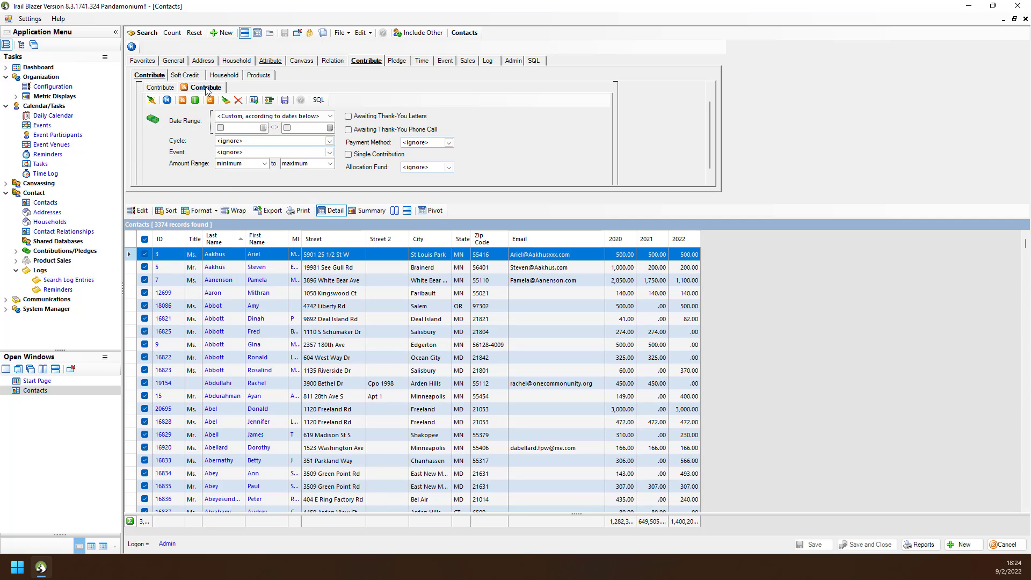
Step: Set the second contribution criteria's date range to 1/1/2021 through 12/31/2021
{"action": "left_click", "coordinate": [220, 128]}
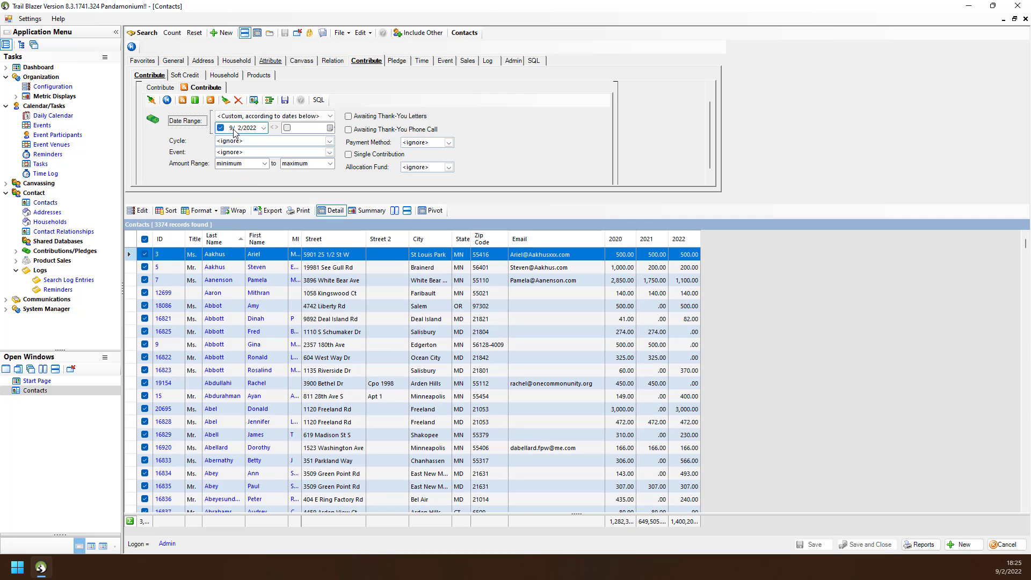
{"action": "key", "text": "slash"}
{"action": "key", "text": "slash"}
{"action": "left_click", "coordinate": [287, 128]}
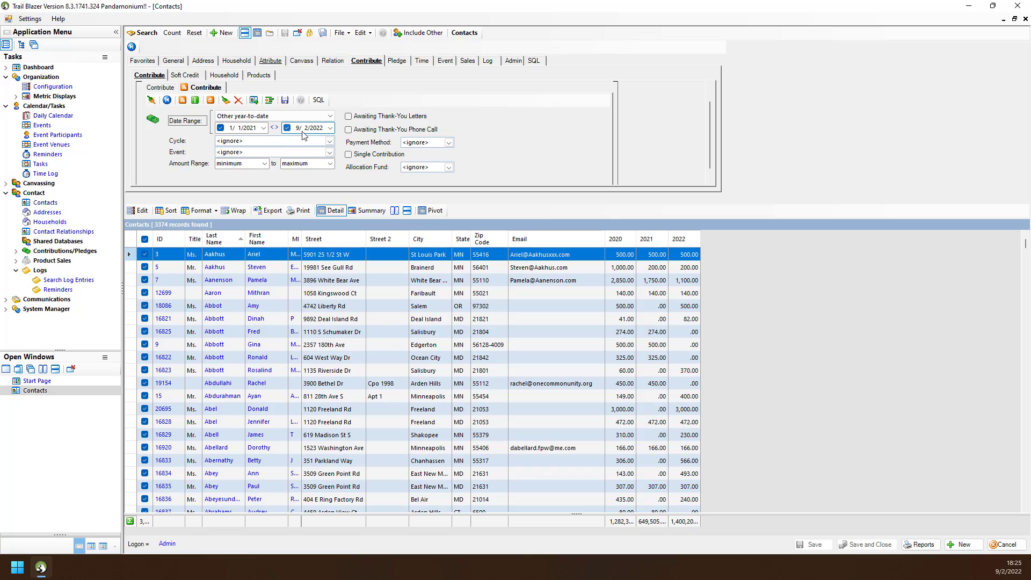
{"action": "type", "text": "12/"}
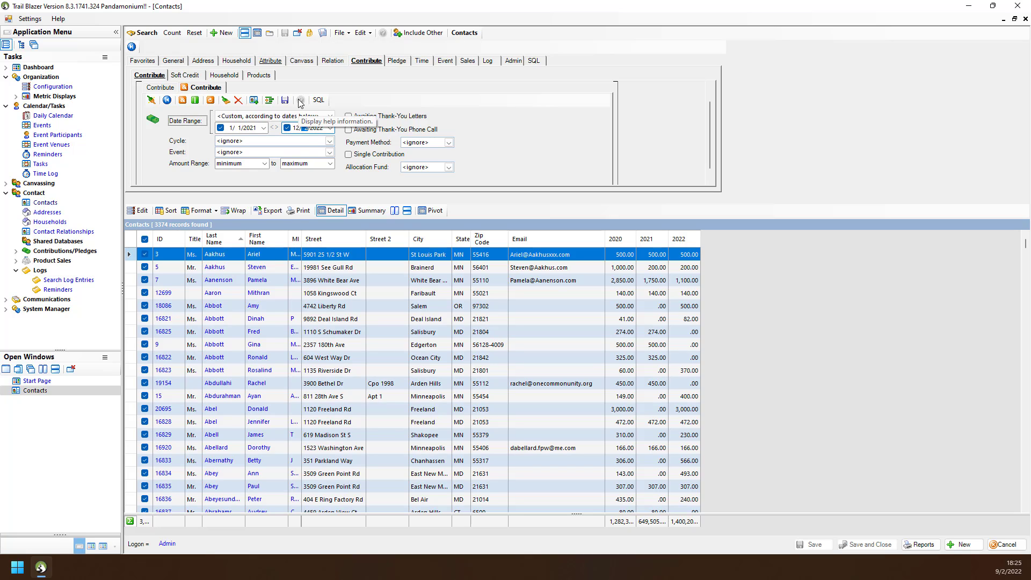
{"action": "type", "text": "31/2021"}
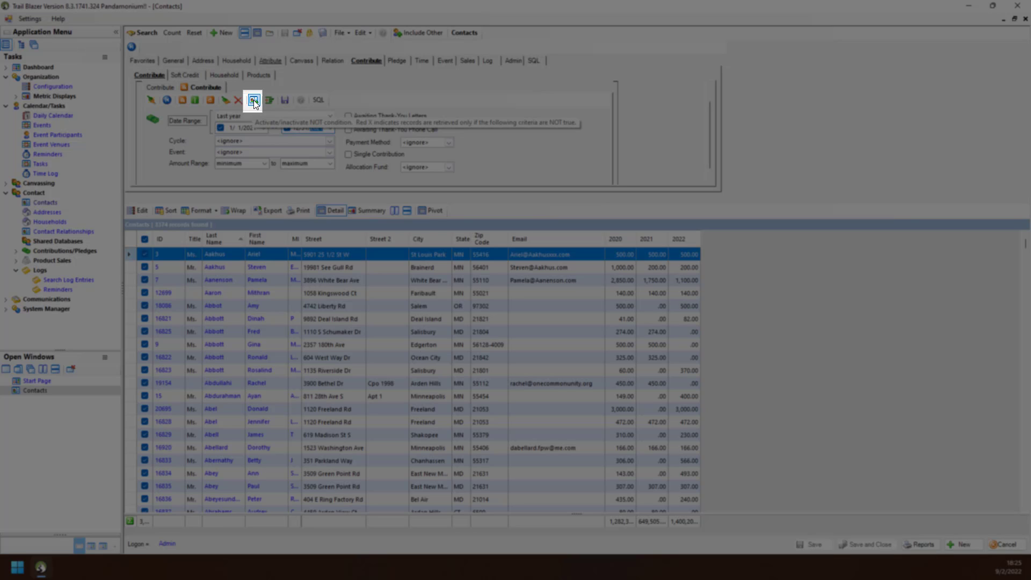
Step: Apply the NOT condition to the 2021 contribution criteria, search again, and review the resulting contacts
{"action": "left_click", "coordinate": [254, 99]}
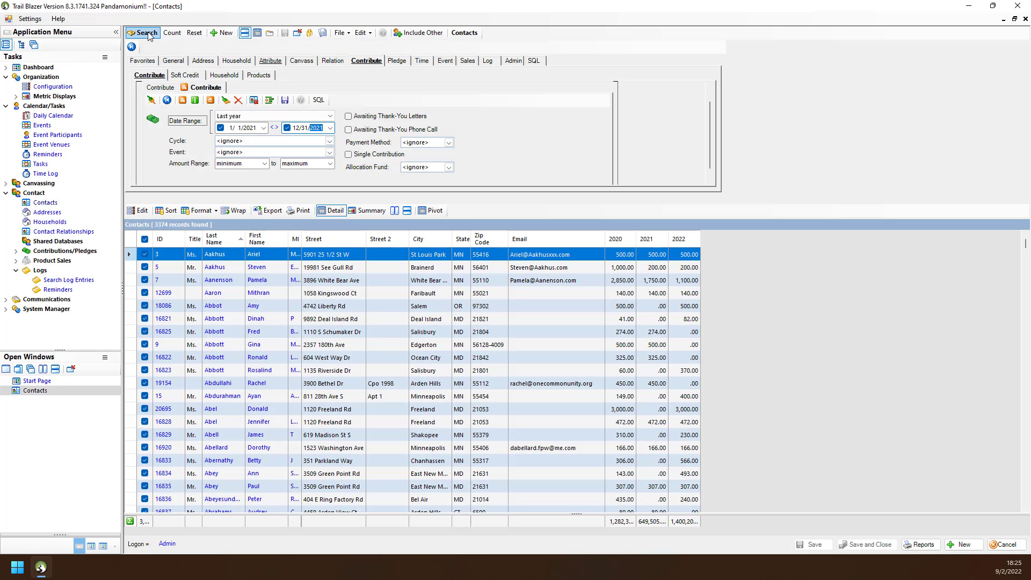
{"action": "left_click", "coordinate": [145, 35]}
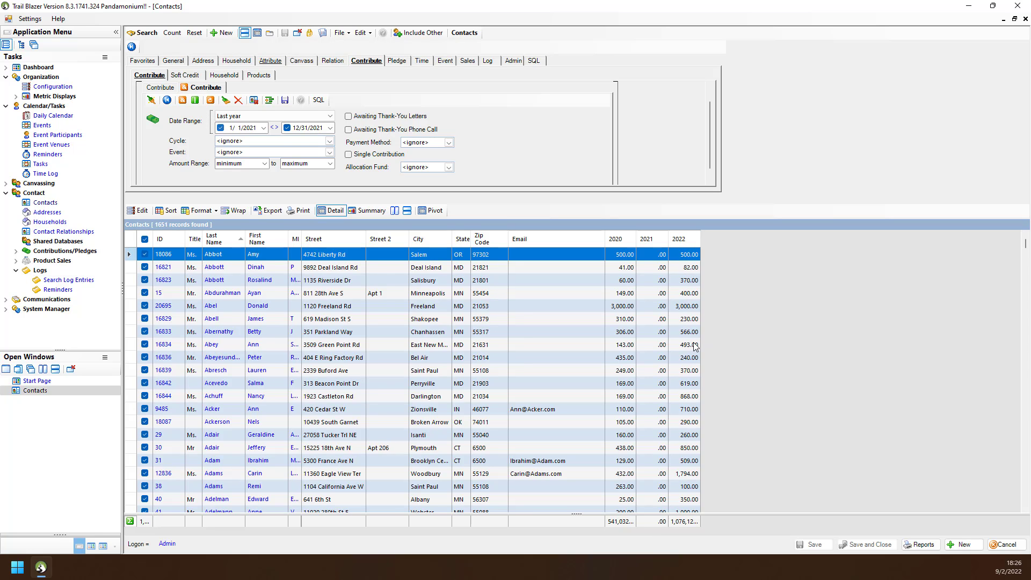
{"action": "scroll", "coordinate": [693, 348], "scroll_direction": "down", "scroll_amount": 1}
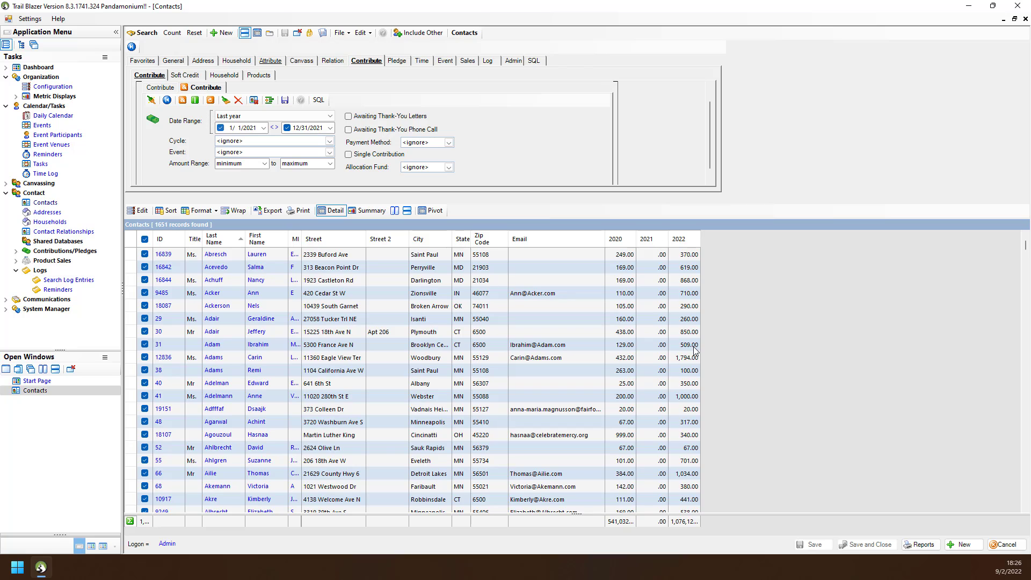
{"action": "scroll", "coordinate": [694, 348], "scroll_direction": "down", "scroll_amount": 1}
{"action": "scroll", "coordinate": [694, 348], "scroll_direction": "up", "scroll_amount": 2}
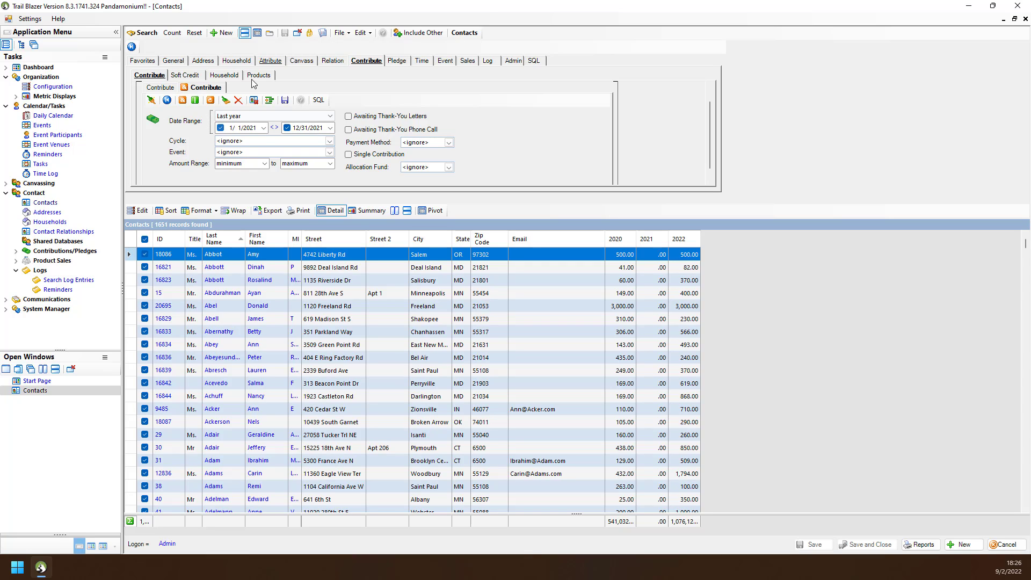
Step: Add a third set of contribution criteria after the 2020 and 2021 ones
{"action": "left_click", "coordinate": [183, 102]}
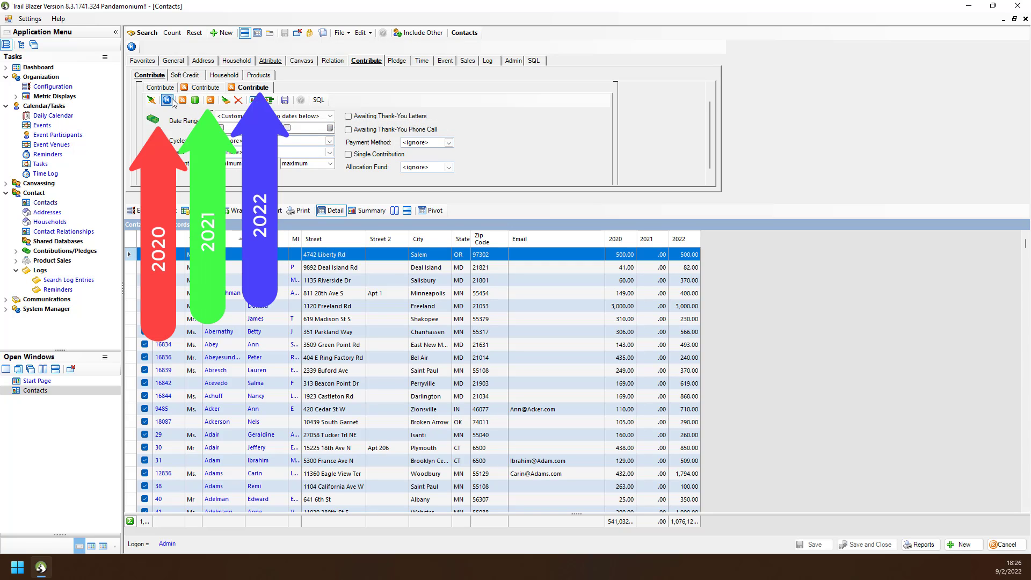
{"action": "left_click", "coordinate": [158, 89]}
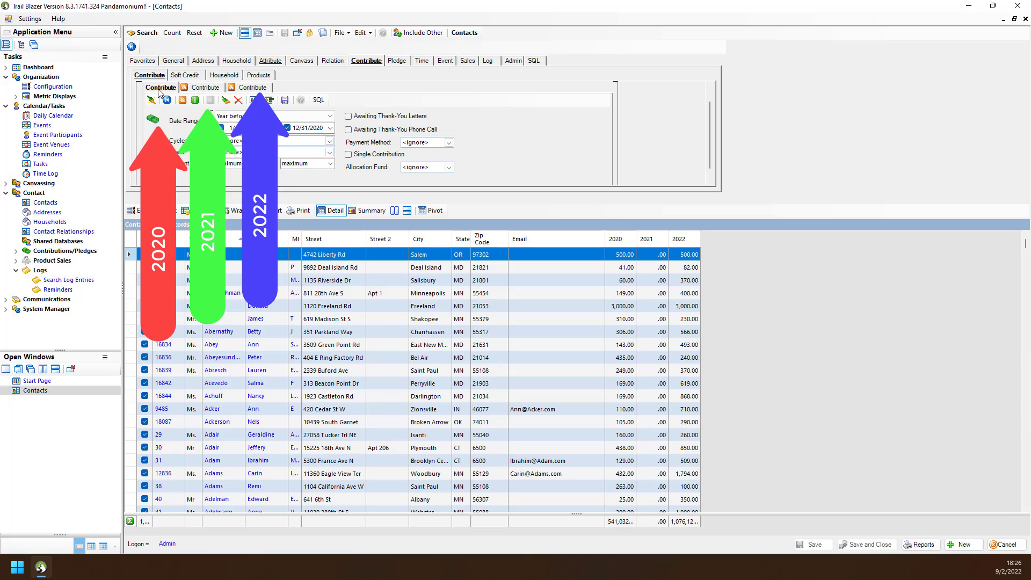
{"action": "left_click", "coordinate": [205, 89]}
{"action": "left_click", "coordinate": [256, 88]}
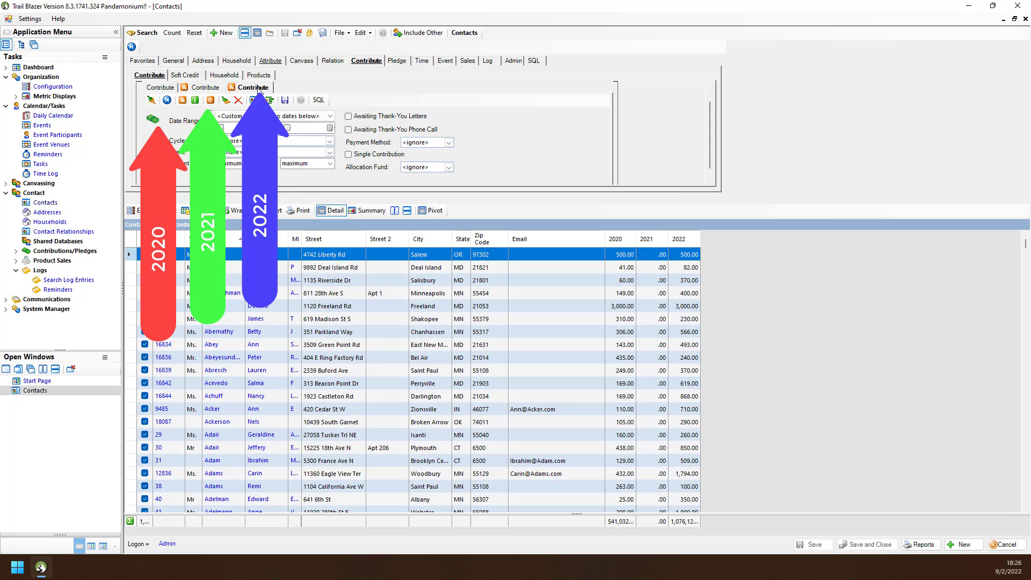
Step: Set the third contribution criteria's date range to 1/1/2022 through 12/31/2022 and run the contact search
{"action": "left_click", "coordinate": [231, 129]}
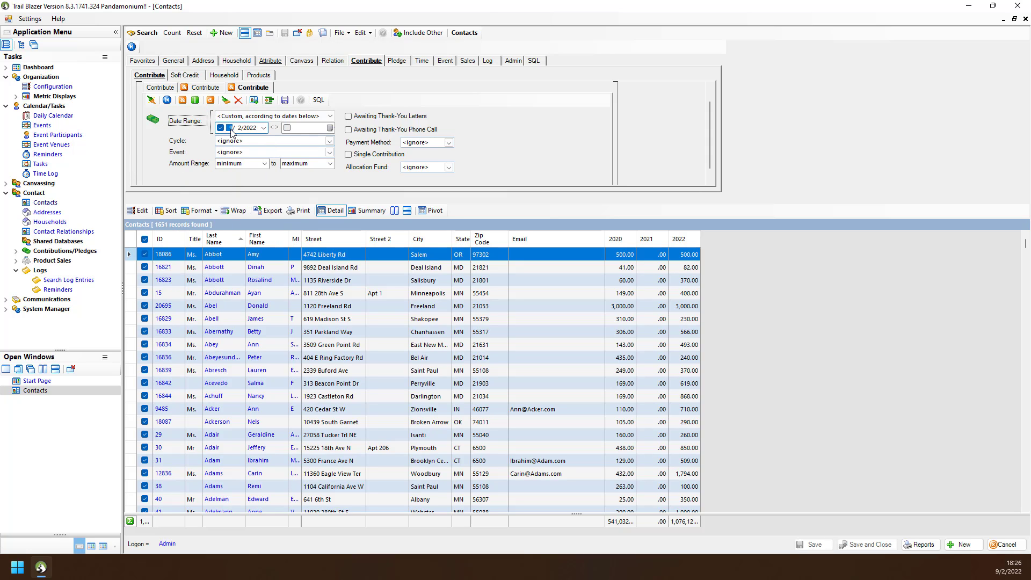
{"action": "type", "text": "1/"}
{"action": "left_click", "coordinate": [288, 128]}
{"action": "type", "text": "12"}
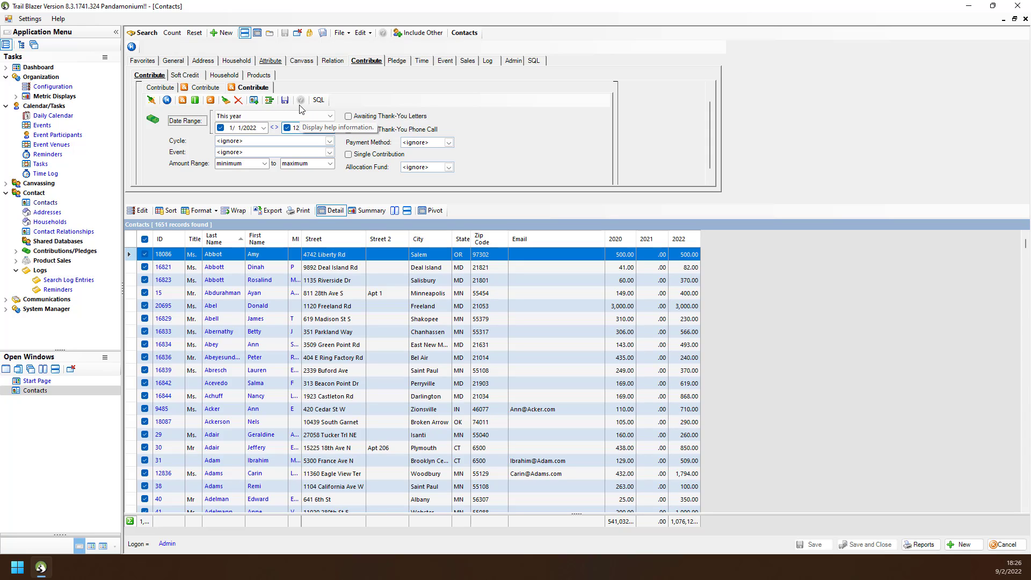
{"action": "left_click", "coordinate": [147, 34]}
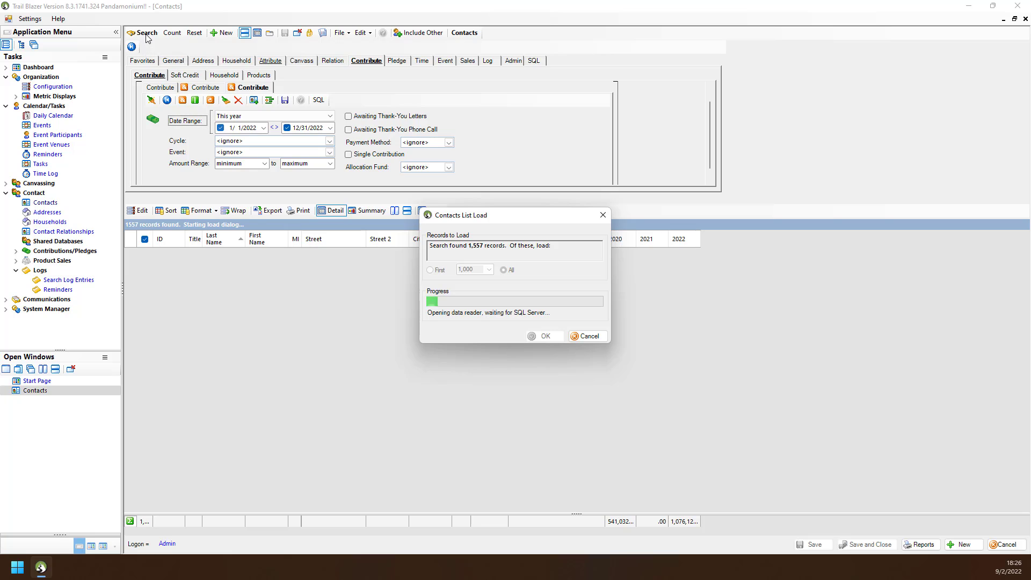